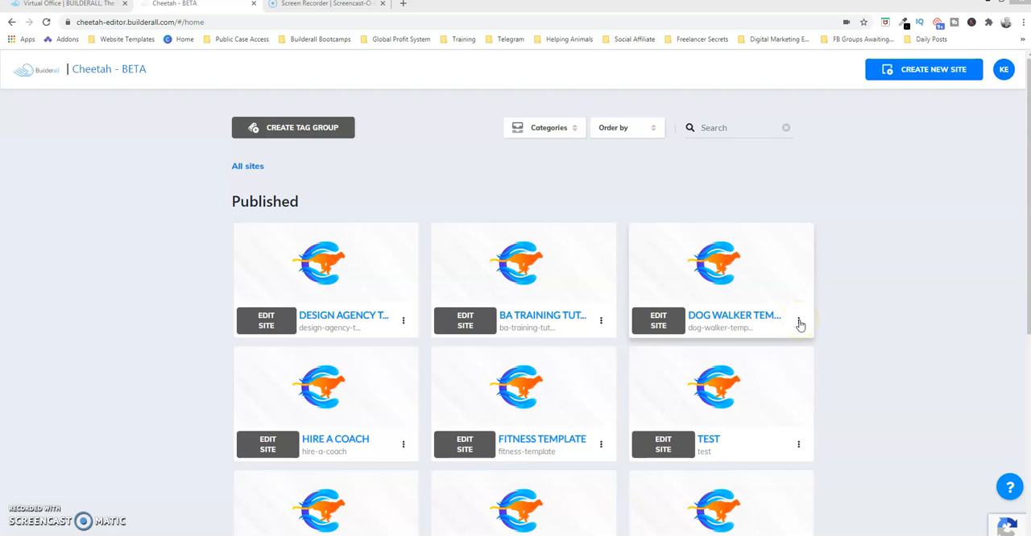
- Duplicate the third published site, a Dog Walker template, and look for the copy among the unpublished sites
{"action": "left_click", "coordinate": [798, 322]}
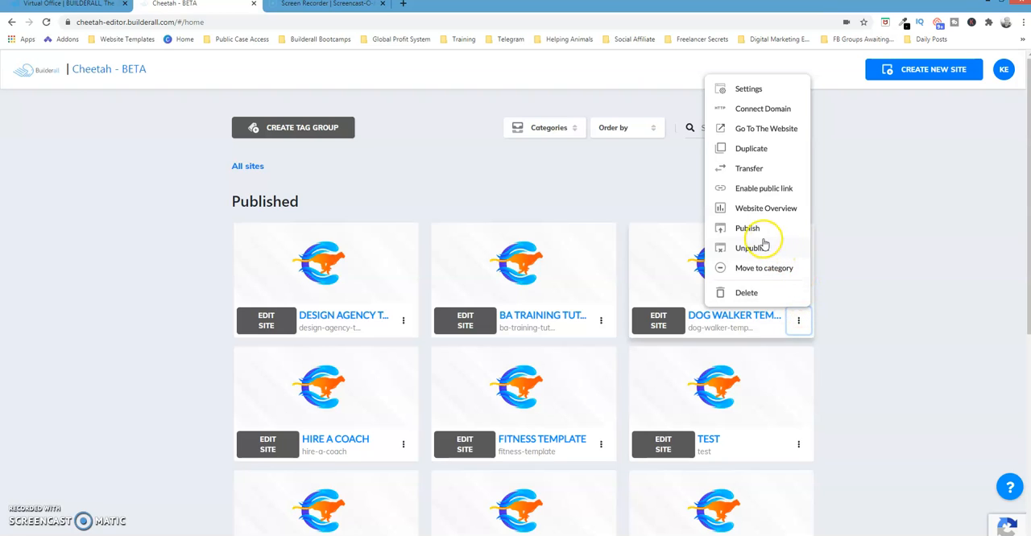
{"action": "left_click", "coordinate": [752, 149]}
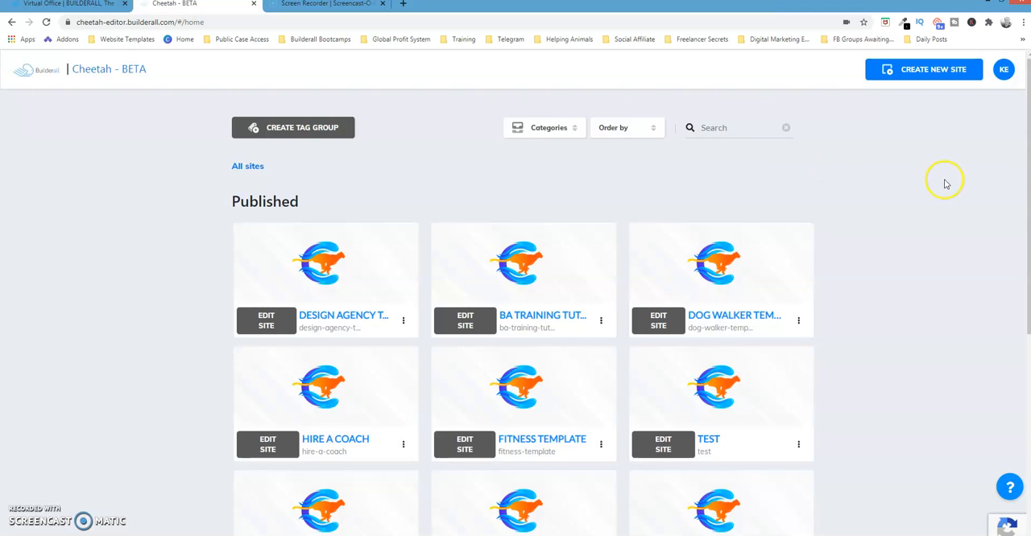
{"action": "left_click_drag", "start_coordinate": [1027, 233], "coordinate": [1026, 446]}
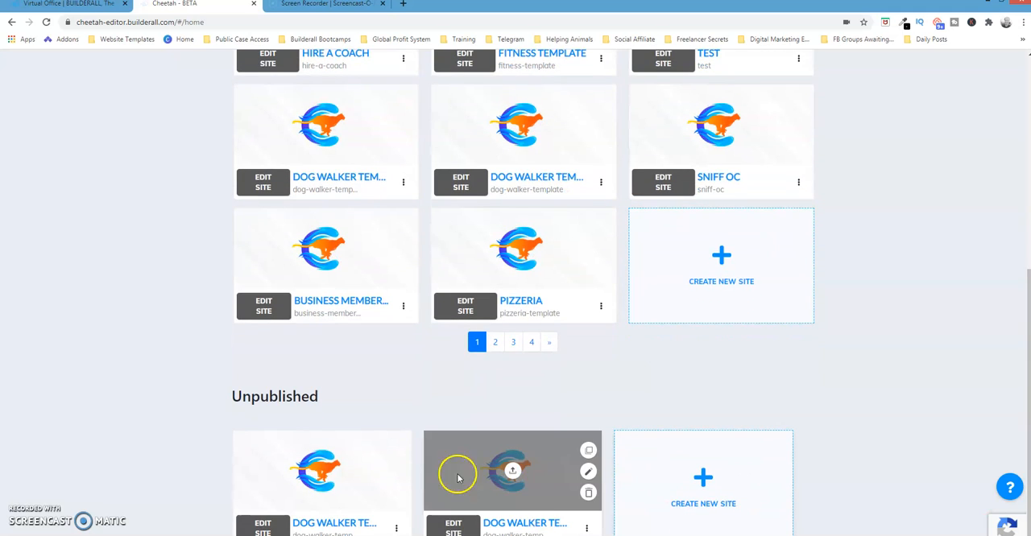
{"action": "mouse_move", "coordinate": [358, 474]}
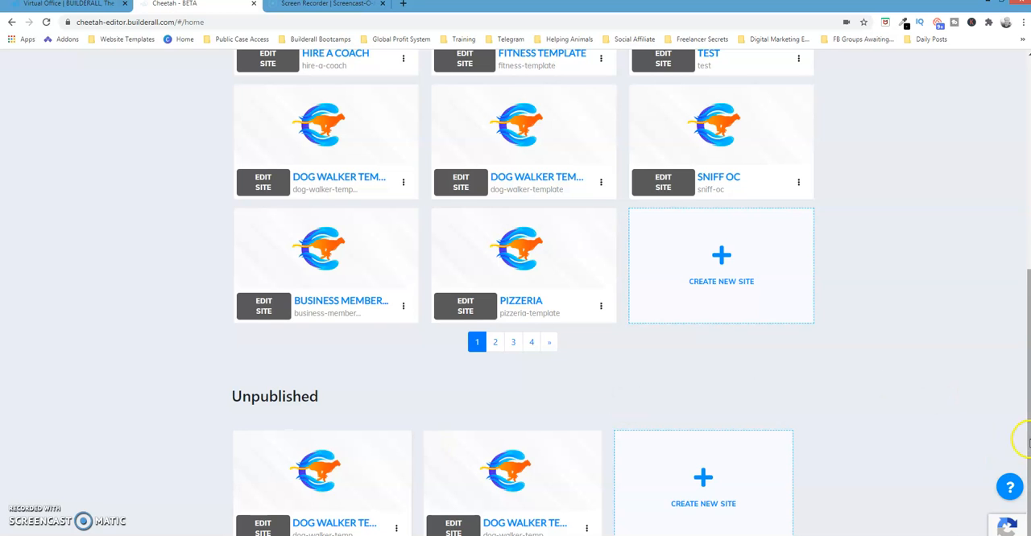
{"action": "left_click_drag", "start_coordinate": [1025, 441], "coordinate": [1000, 231]}
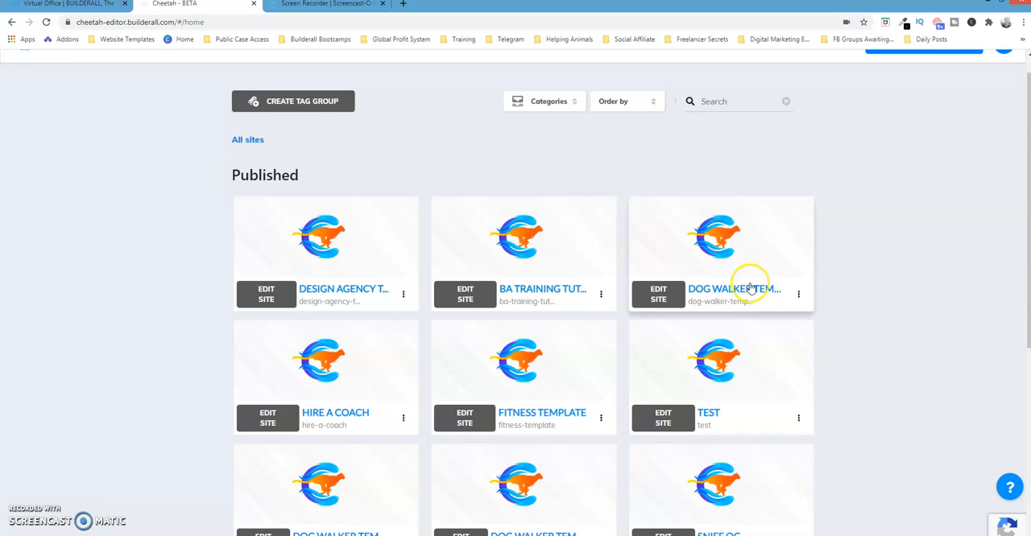
- Open Dog Walker Template 3's Home page for editing and save its "Your Toronto Dog Sitter" headline as a personal element named "test text box"
{"action": "left_click", "coordinate": [660, 293]}
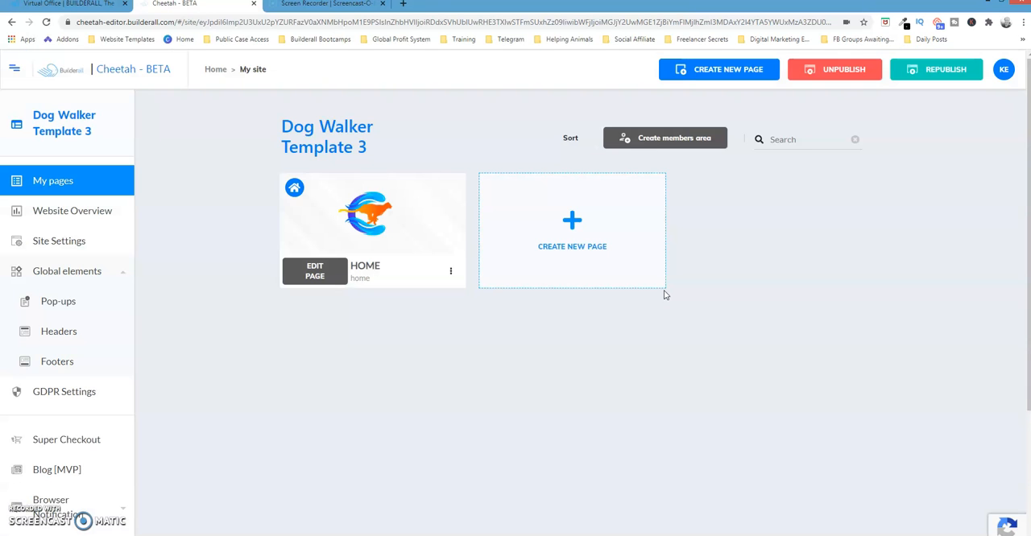
{"action": "left_click", "coordinate": [329, 271]}
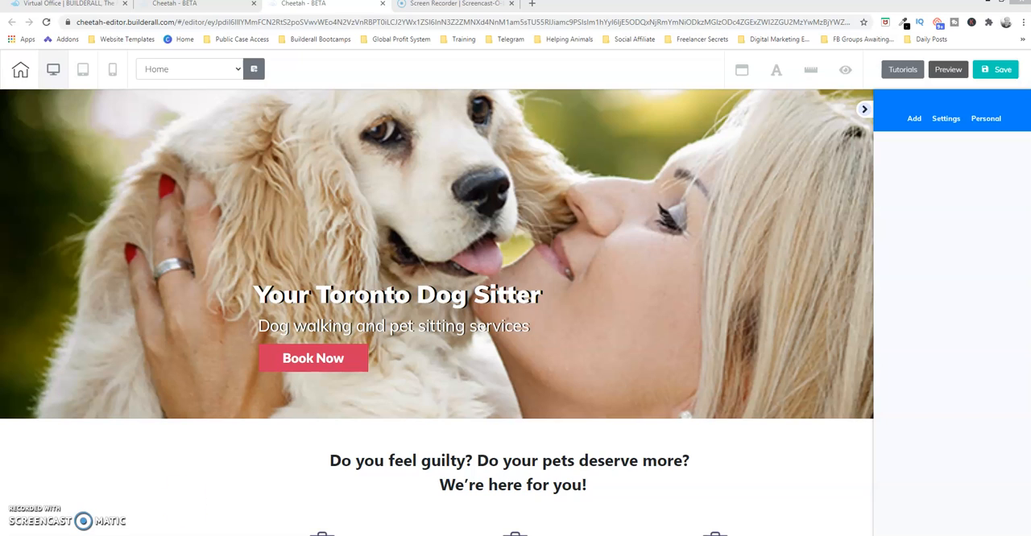
{"action": "left_click", "coordinate": [319, 296]}
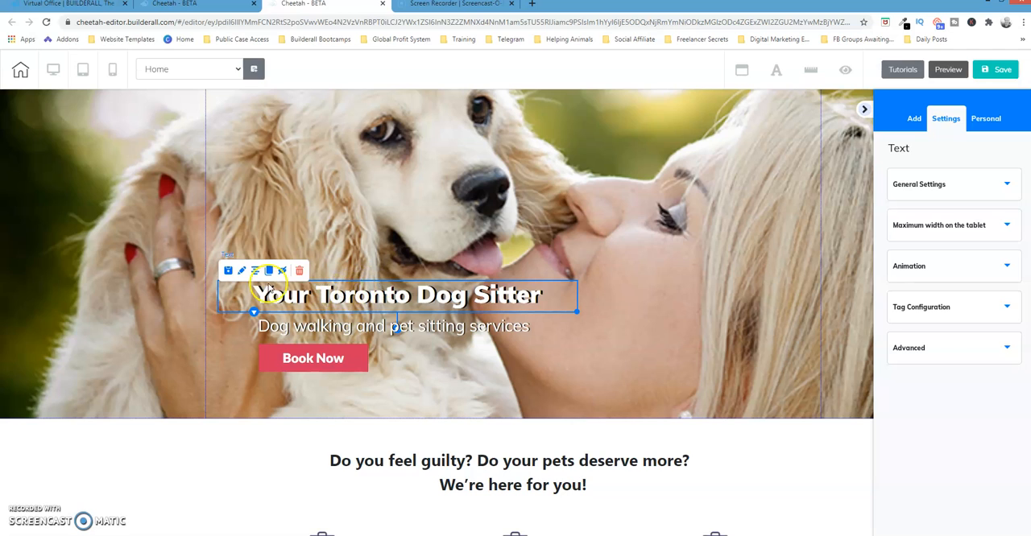
{"action": "left_click", "coordinate": [231, 270]}
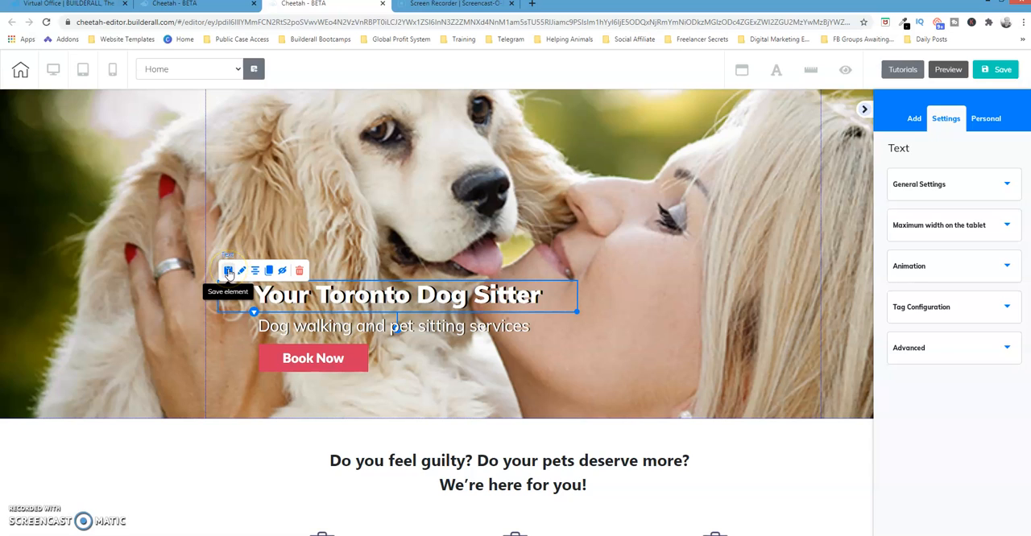
{"action": "left_click", "coordinate": [228, 272]}
{"action": "left_click", "coordinate": [423, 274]}
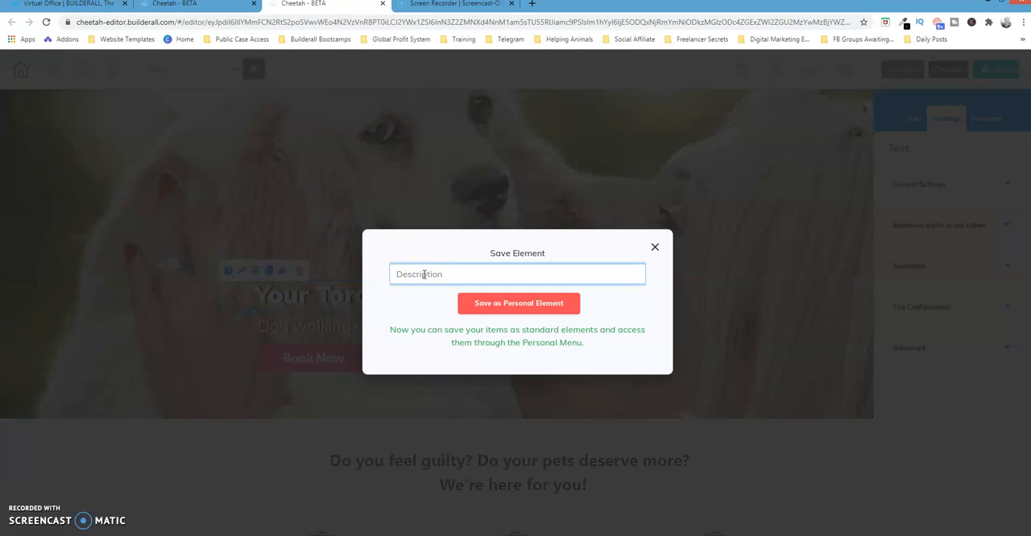
{"action": "type", "text": "test text box"}
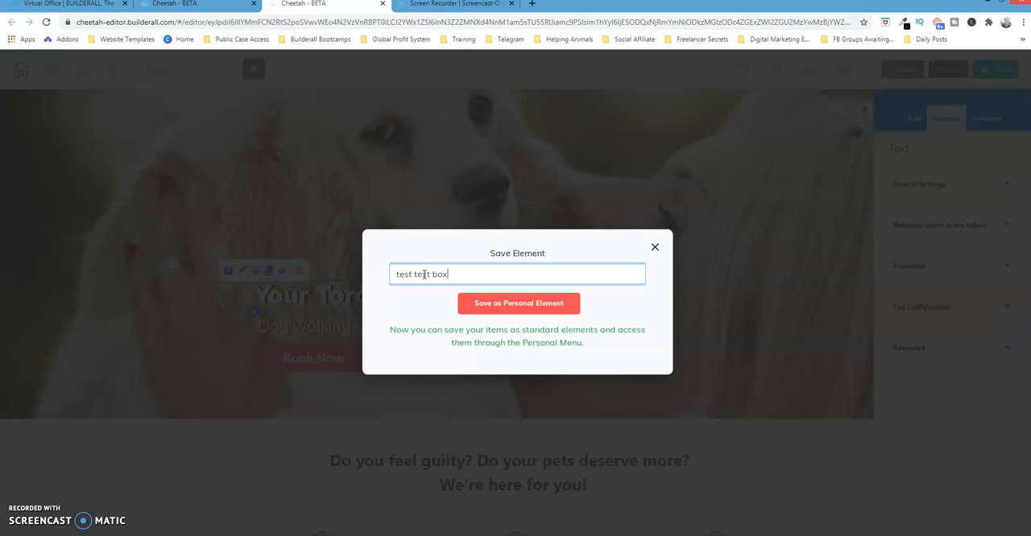
{"action": "left_click", "coordinate": [531, 305]}
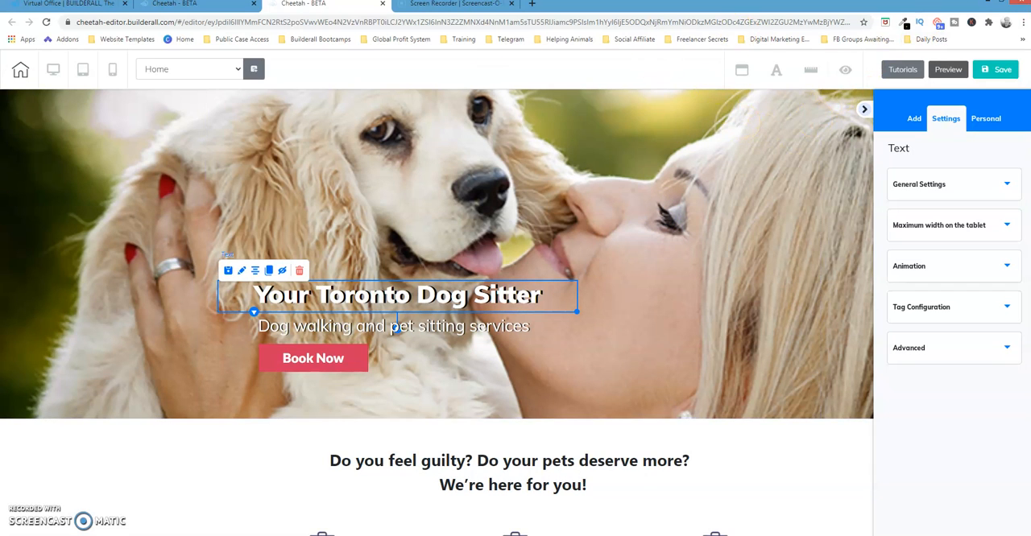
- Insert the saved personal text element "test text box" into the dog photo panel of the Home page
{"action": "left_click", "coordinate": [857, 203]}
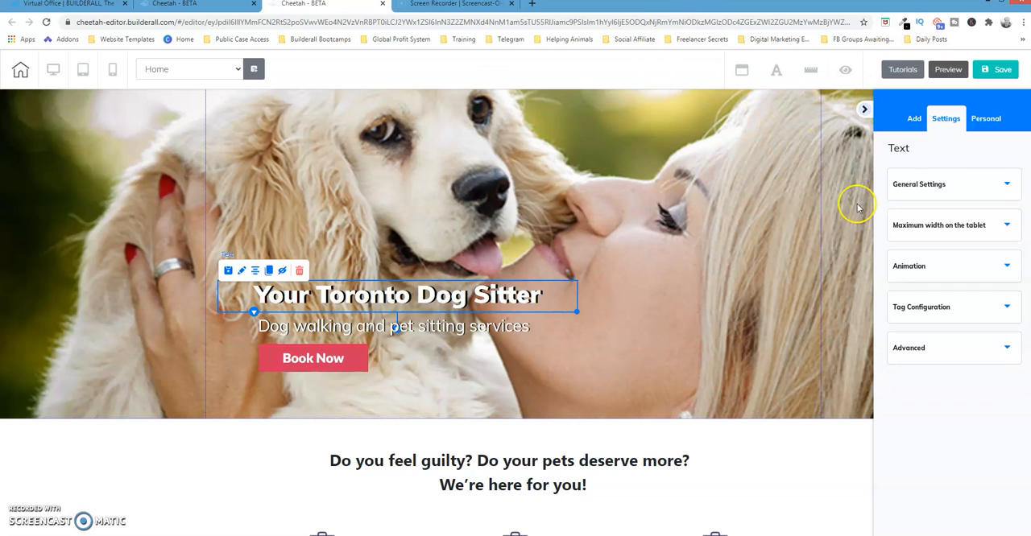
{"action": "left_click", "coordinate": [908, 121]}
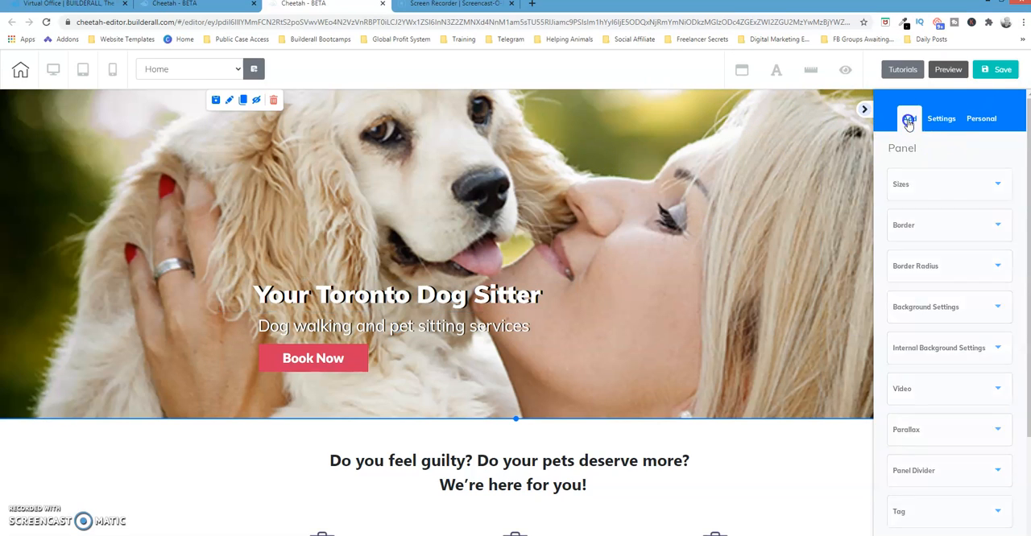
{"action": "left_click", "coordinate": [989, 123]}
{"action": "left_click", "coordinate": [984, 151]}
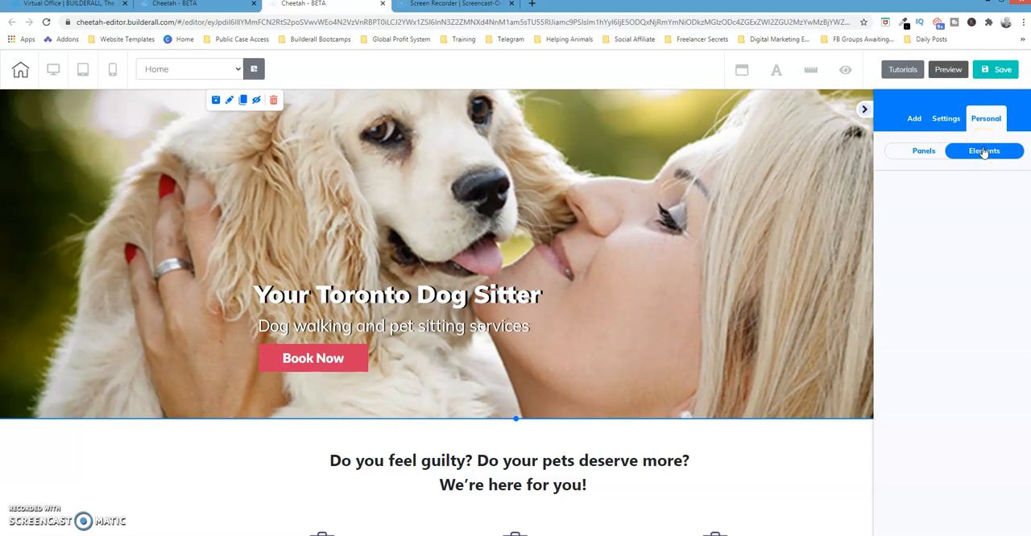
{"action": "left_click", "coordinate": [922, 153]}
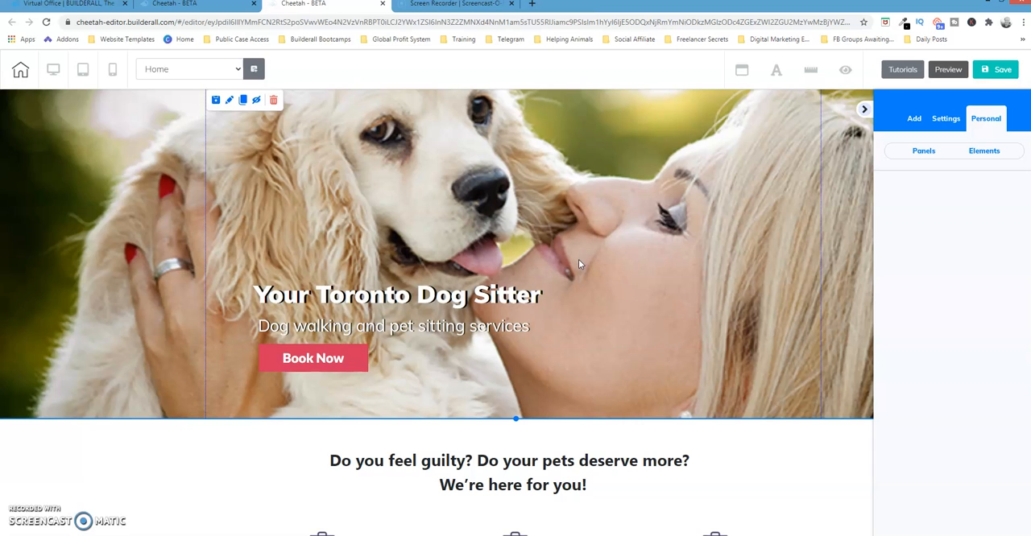
{"action": "left_click", "coordinate": [984, 152]}
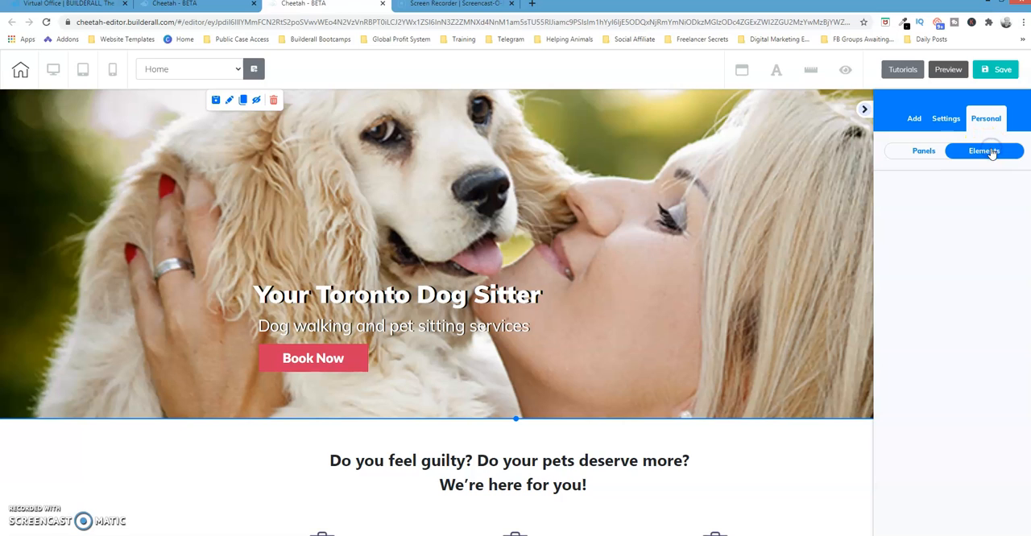
{"action": "left_click", "coordinate": [984, 157]}
{"action": "left_click", "coordinate": [924, 200]}
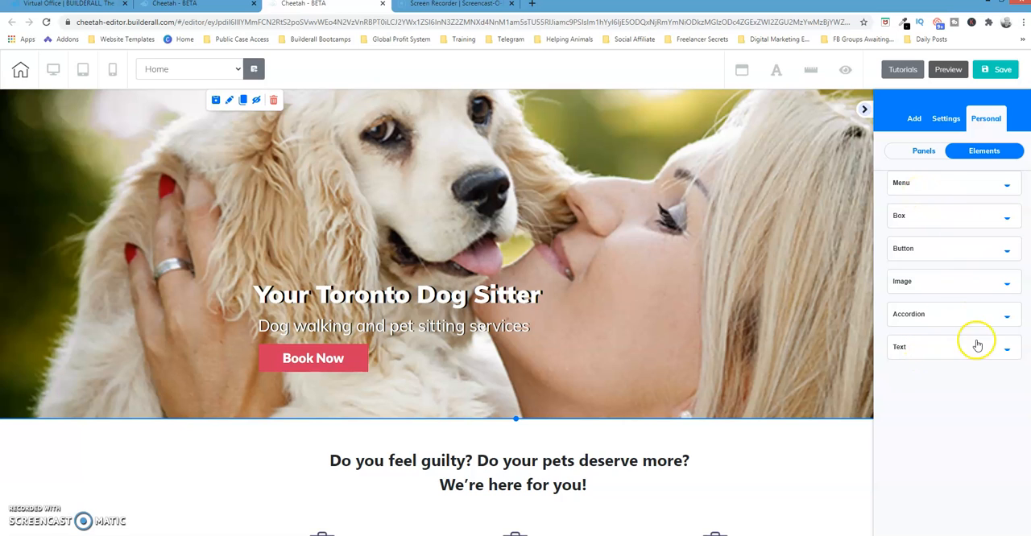
{"action": "left_click", "coordinate": [1005, 347]}
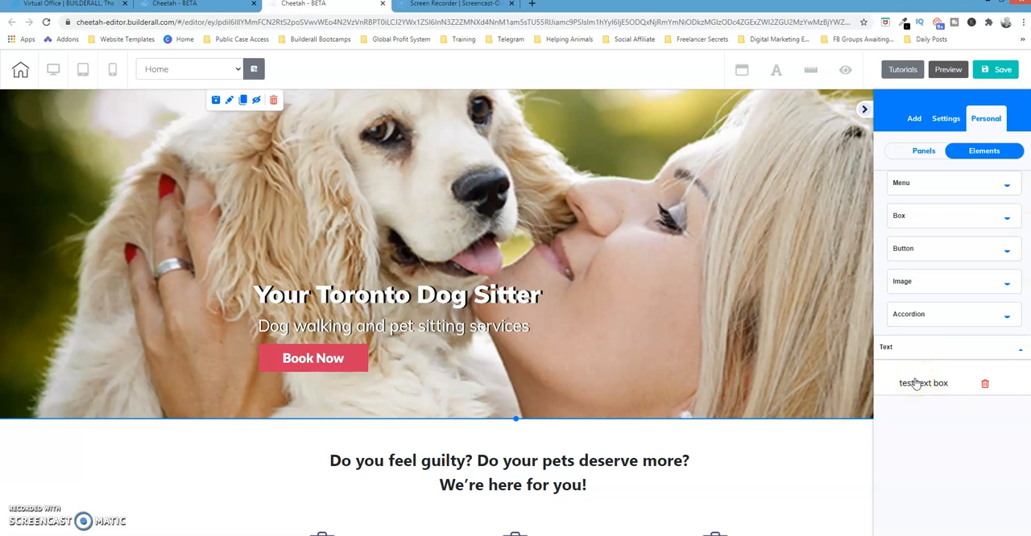
{"action": "left_click", "coordinate": [937, 385]}
{"action": "left_click", "coordinate": [937, 385]}
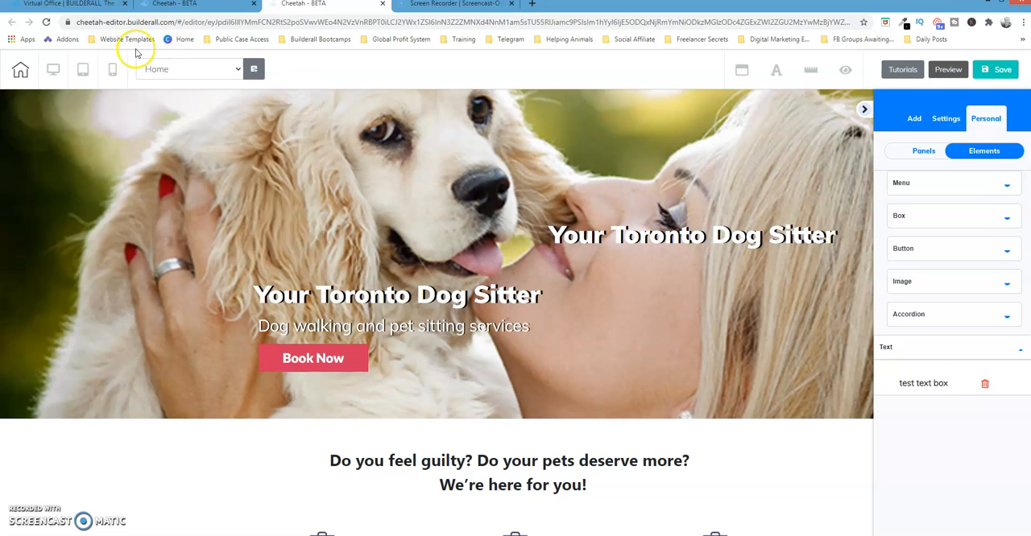
- Save the Home page and publish the Dog Walker site
{"action": "left_click", "coordinate": [1004, 68]}
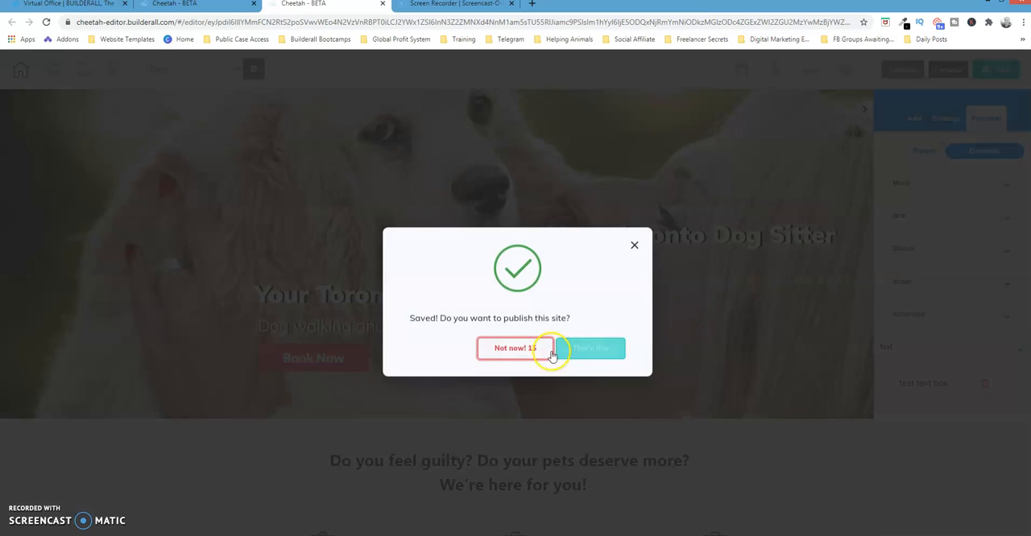
{"action": "left_click", "coordinate": [579, 351]}
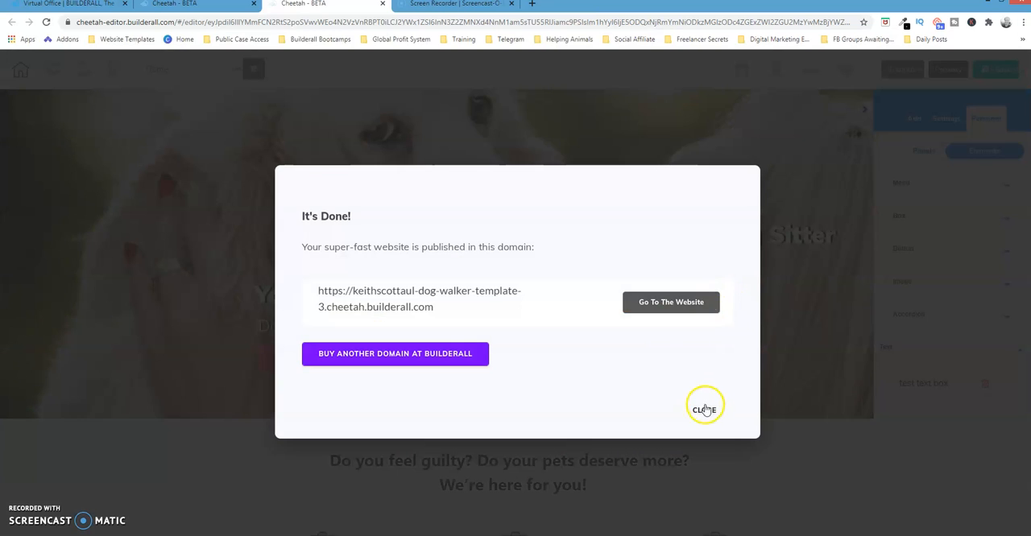
{"action": "left_click", "coordinate": [704, 410]}
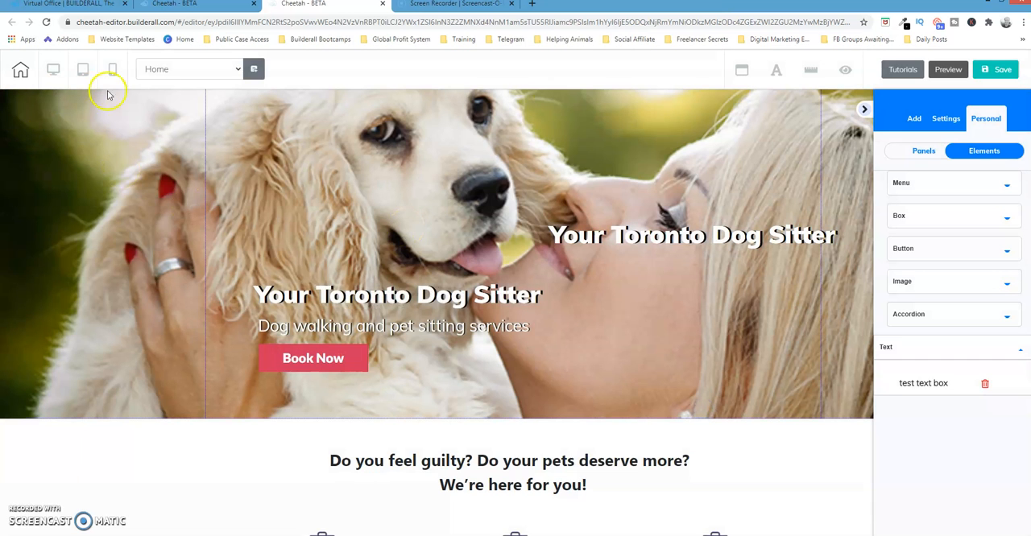
- Close the page editor, return to the list of all sites and open the Design Agency template's Home page for editing
{"action": "left_click", "coordinate": [385, 6]}
{"action": "left_click", "coordinate": [566, 84]}
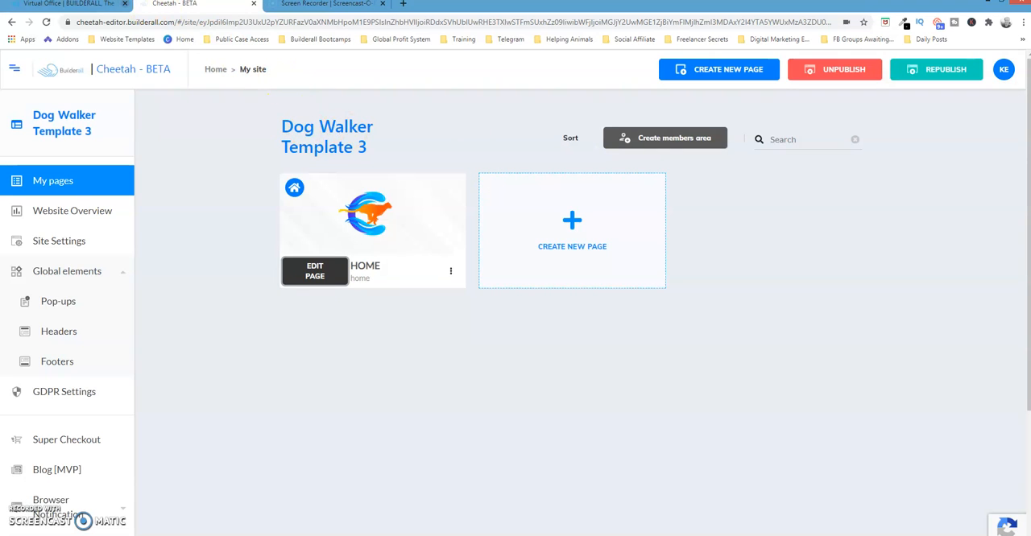
{"action": "left_click", "coordinate": [215, 71]}
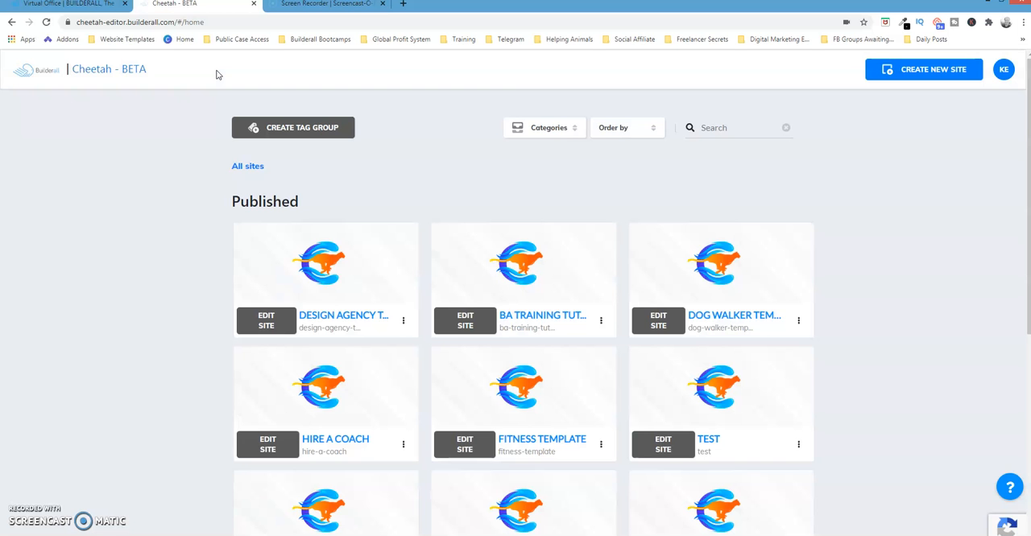
{"action": "left_click", "coordinate": [278, 320]}
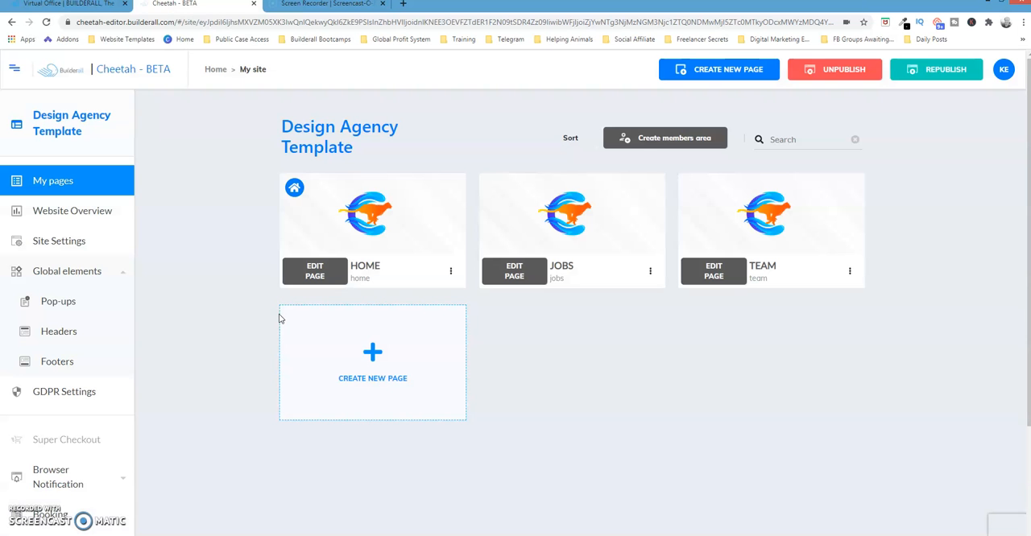
{"action": "left_click", "coordinate": [316, 270]}
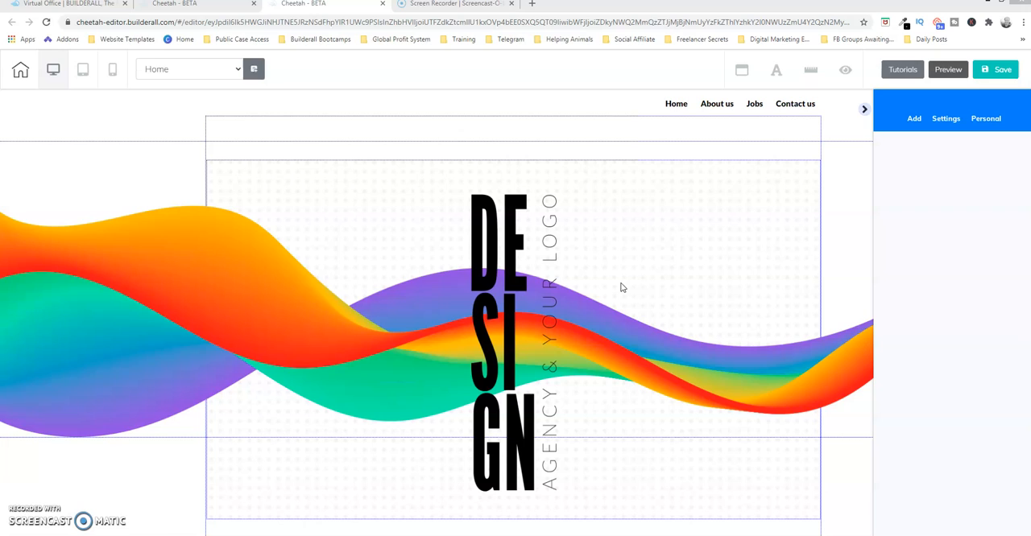
- Insert the first saved personal text element "test text box" into the header panel holding the navigation menu
{"action": "left_click", "coordinate": [914, 120]}
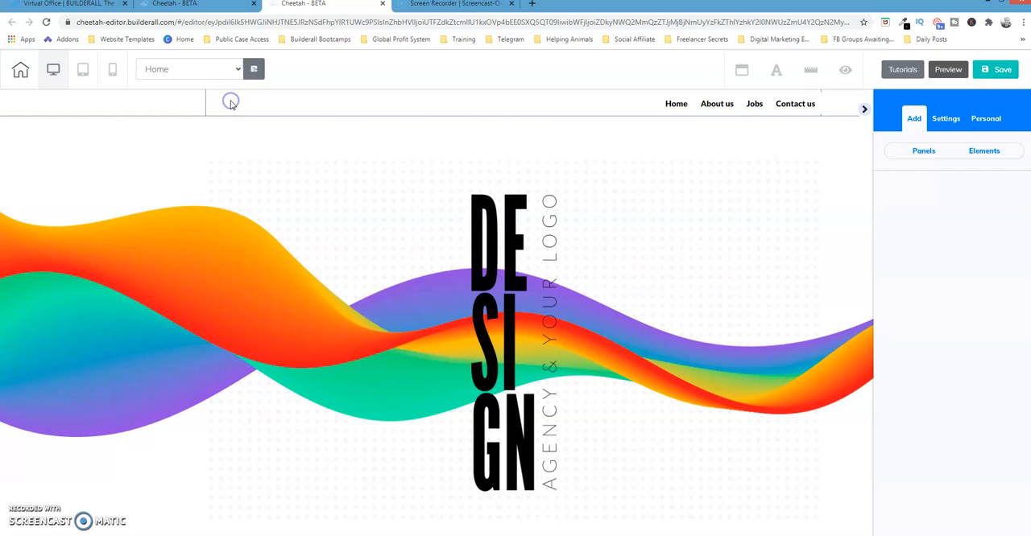
{"action": "left_click", "coordinate": [202, 175]}
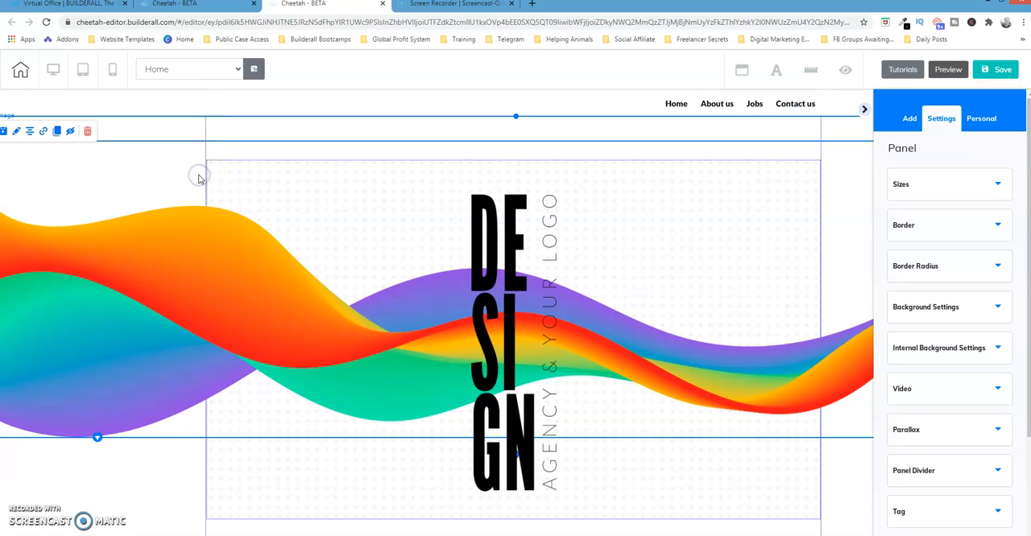
{"action": "left_click", "coordinate": [193, 107]}
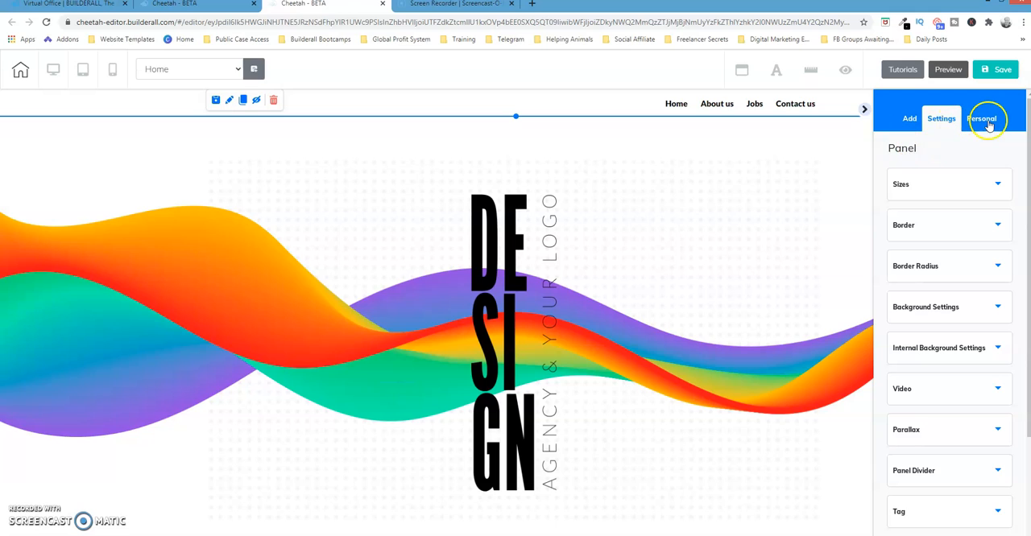
{"action": "left_click", "coordinate": [986, 119]}
{"action": "left_click", "coordinate": [1018, 154]}
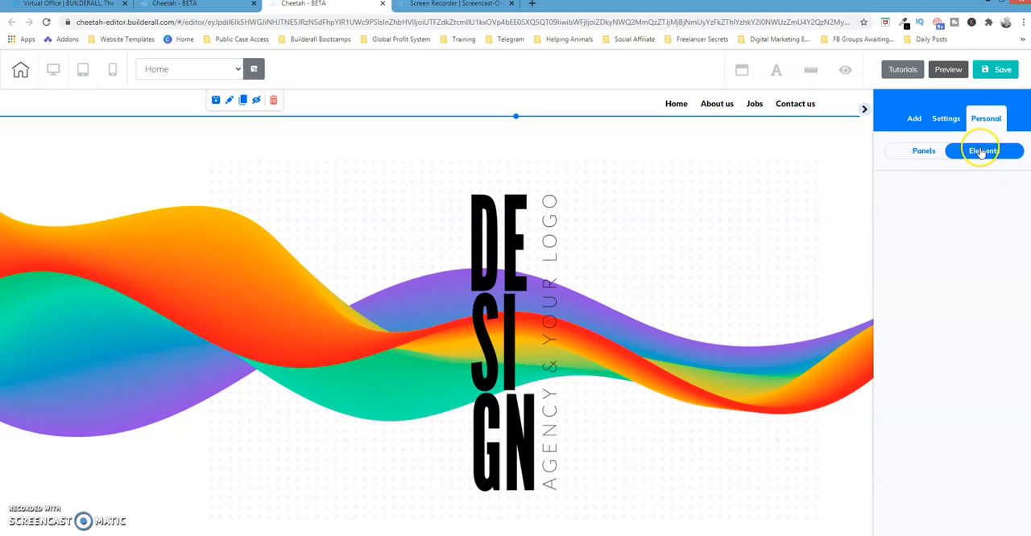
{"action": "left_click", "coordinate": [981, 155]}
{"action": "left_click", "coordinate": [981, 156]}
{"action": "left_click", "coordinate": [915, 342]}
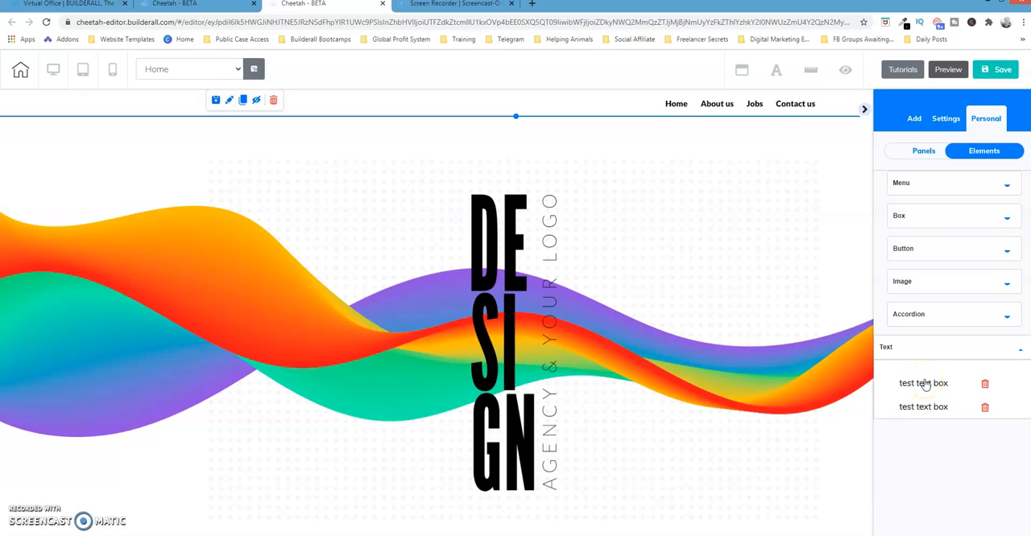
{"action": "left_click", "coordinate": [924, 384]}
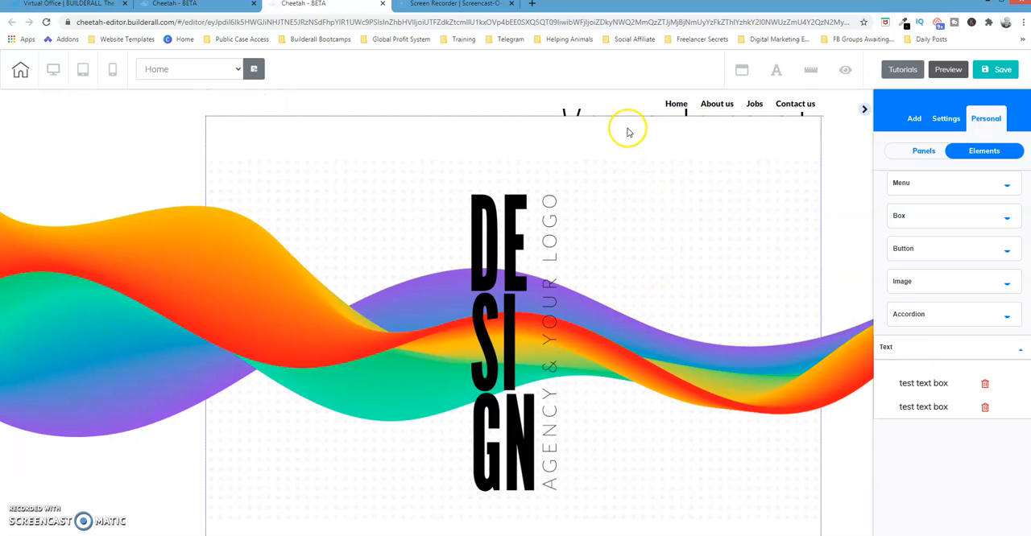
- Move the inserted "Your Toronto Dog Sitter" text from the header into the dotted design box and widen it to fit on one line
{"action": "left_click", "coordinate": [628, 188]}
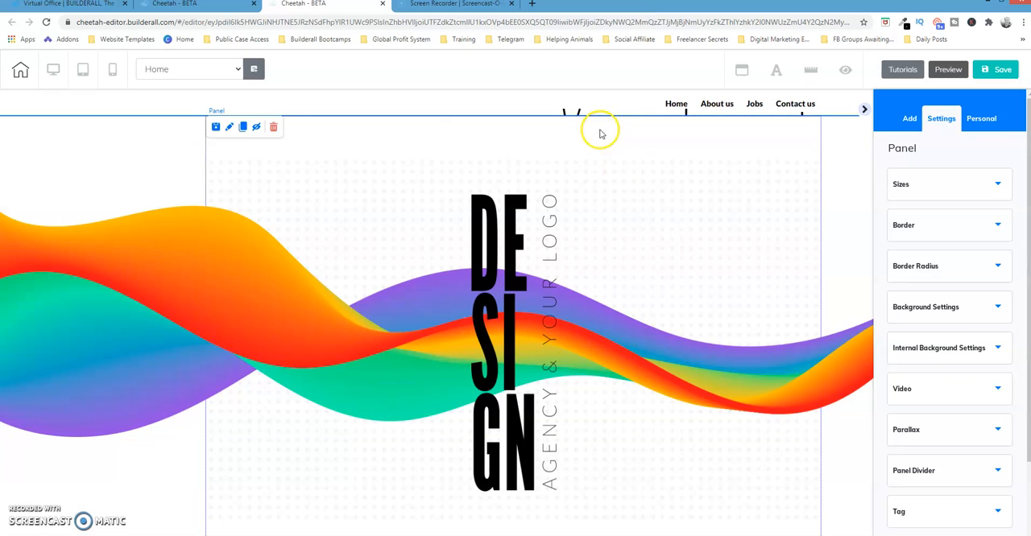
{"action": "left_click", "coordinate": [575, 111]}
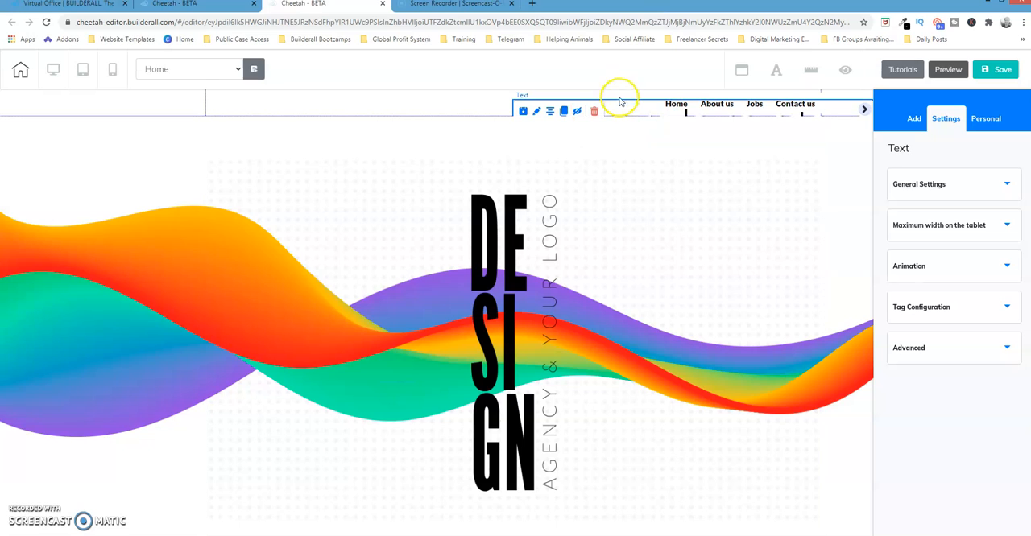
{"action": "left_click_drag", "start_coordinate": [570, 104], "coordinate": [421, 239]}
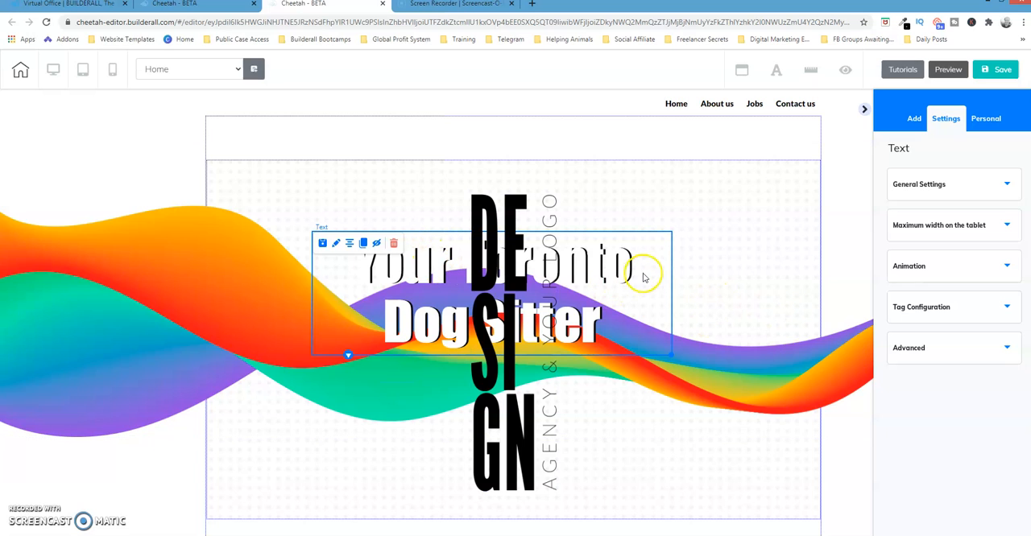
{"action": "left_click_drag", "start_coordinate": [642, 278], "coordinate": [579, 243]}
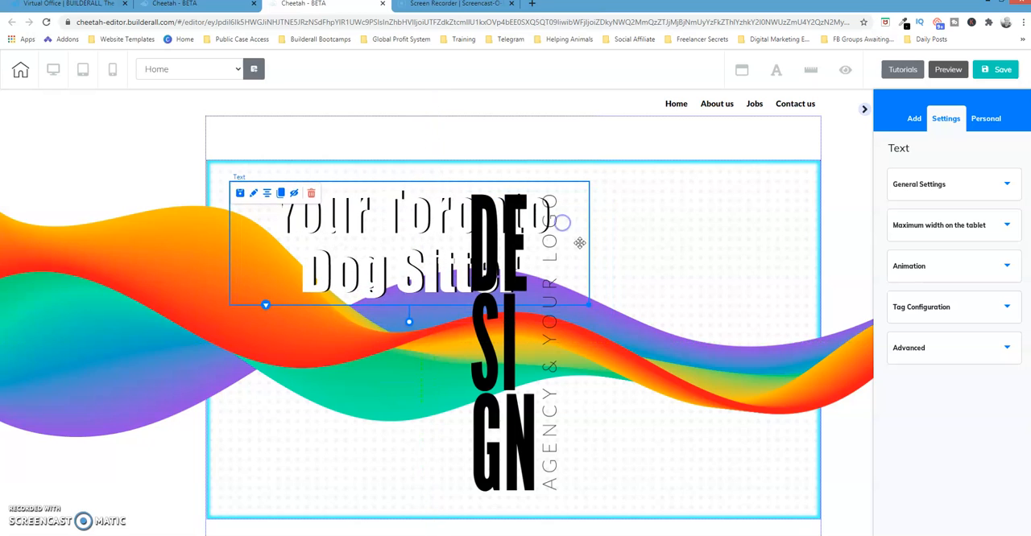
{"action": "left_click_drag", "start_coordinate": [587, 301], "coordinate": [738, 243]}
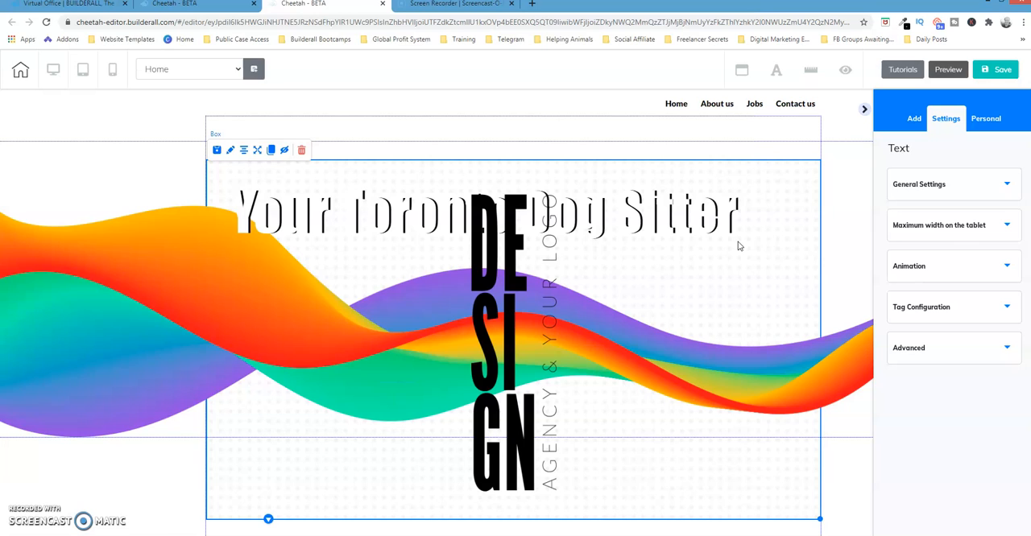
- Close the Home page editor and start creating a new page in the Design Agency Template site
{"action": "left_click", "coordinate": [383, 4]}
{"action": "left_click", "coordinate": [573, 85]}
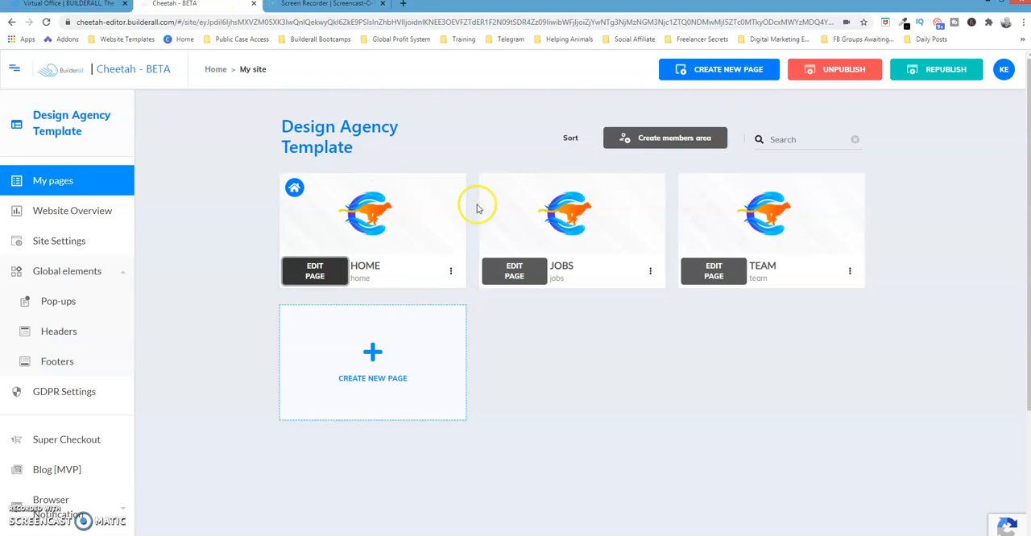
{"action": "mouse_move", "coordinate": [544, 216]}
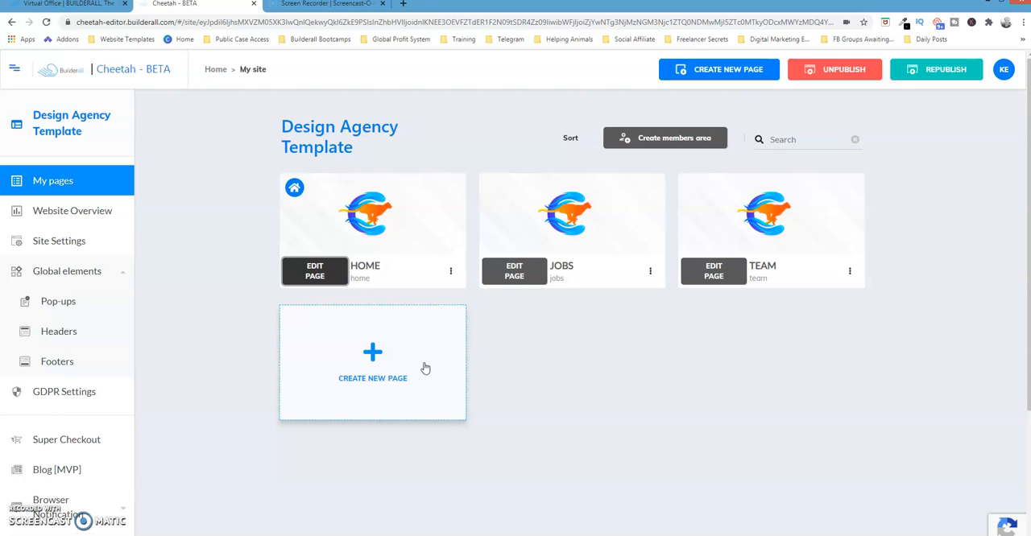
{"action": "left_click", "coordinate": [372, 352]}
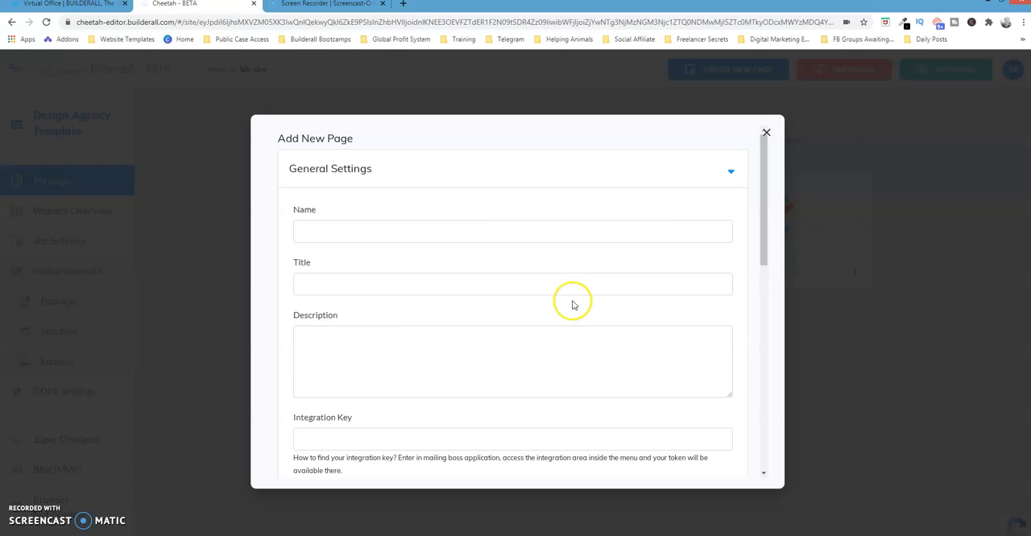
- Set the new page's template to My pages, copying the Home page of the site named after its owner
{"action": "left_click_drag", "start_coordinate": [761, 161], "coordinate": [766, 393]}
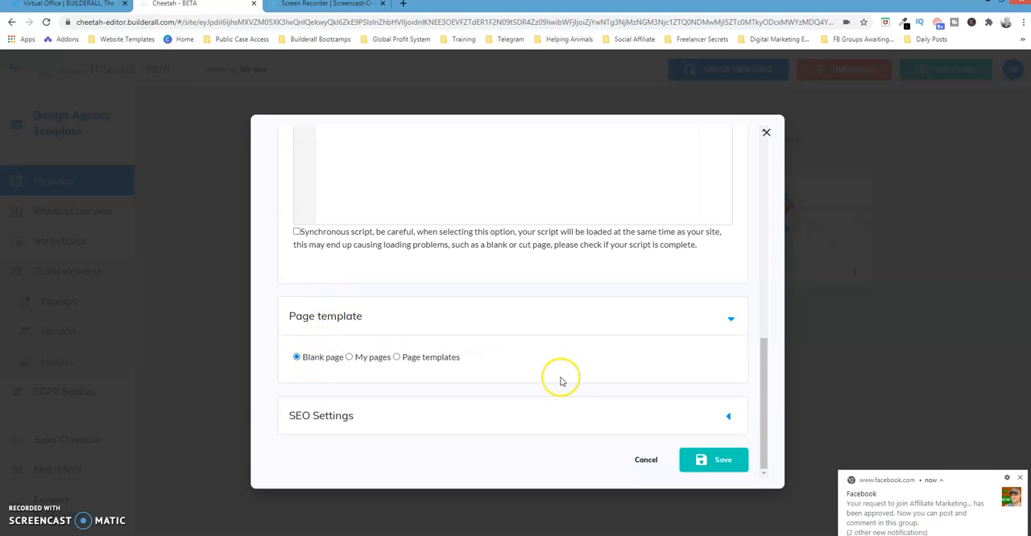
{"action": "left_click", "coordinate": [1019, 480]}
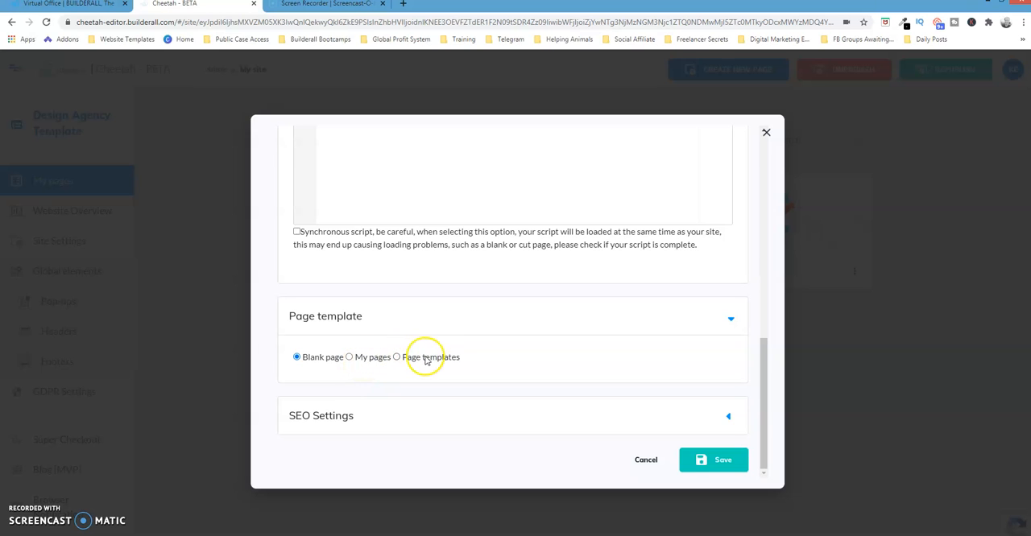
{"action": "left_click", "coordinate": [364, 357]}
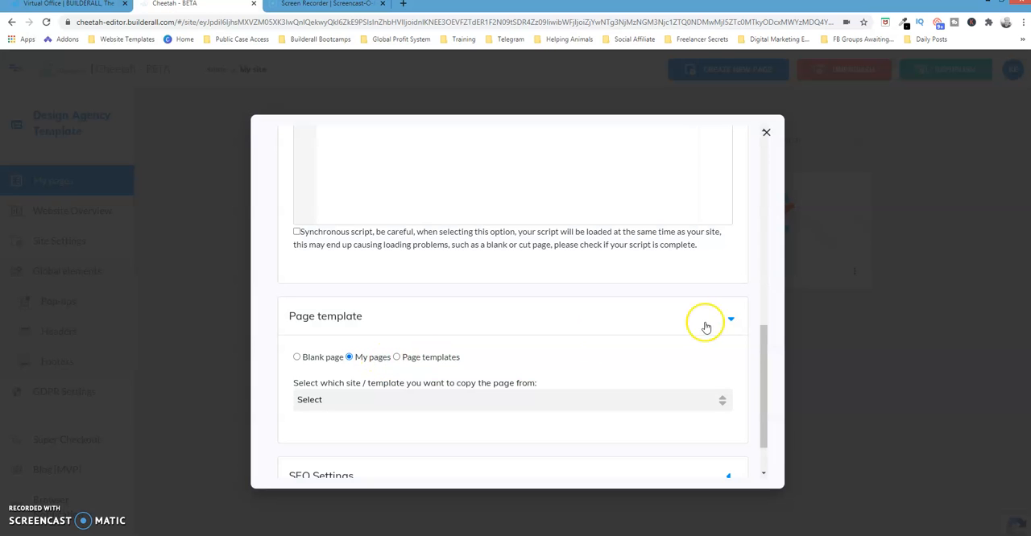
{"action": "left_click_drag", "start_coordinate": [768, 344], "coordinate": [763, 391]}
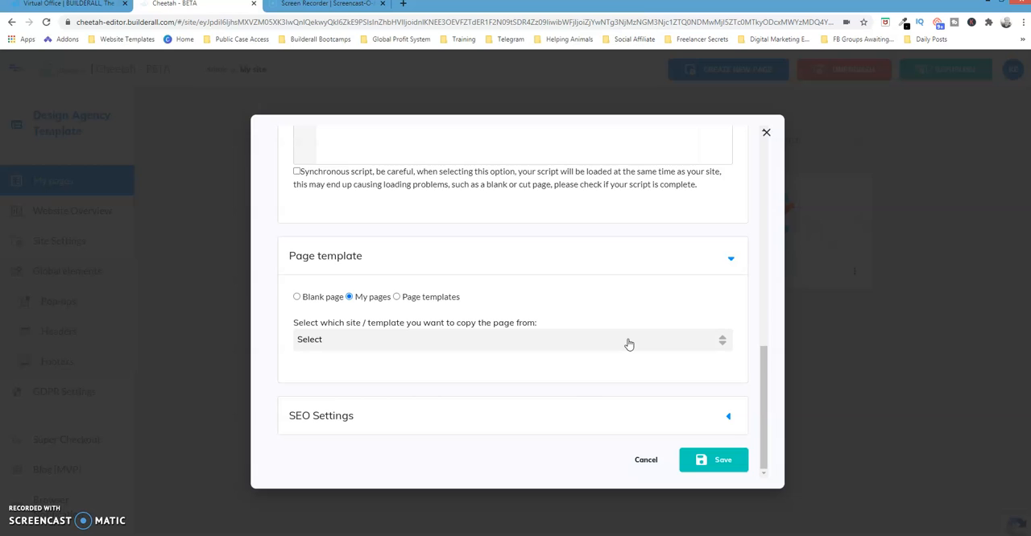
{"action": "left_click", "coordinate": [715, 342]}
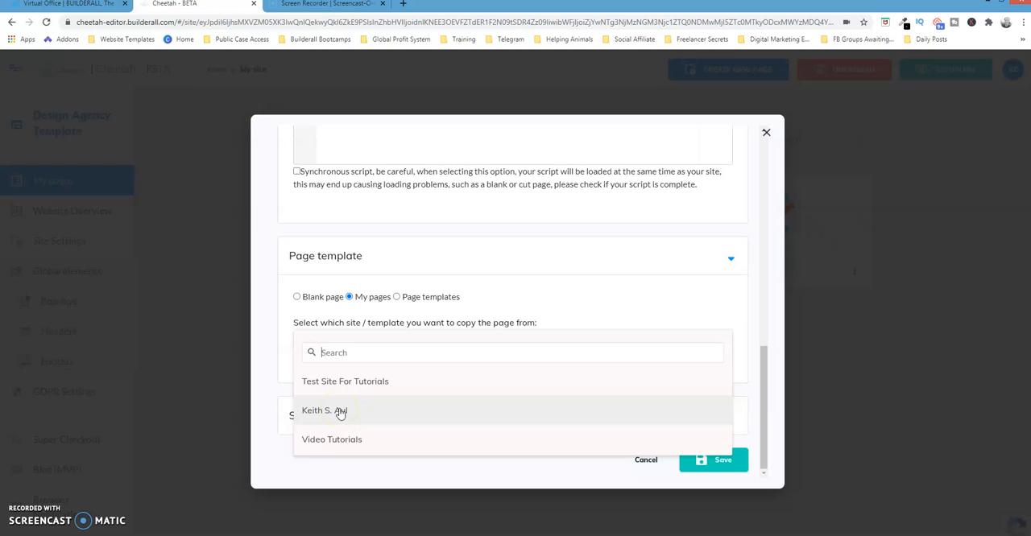
{"action": "left_click", "coordinate": [340, 412]}
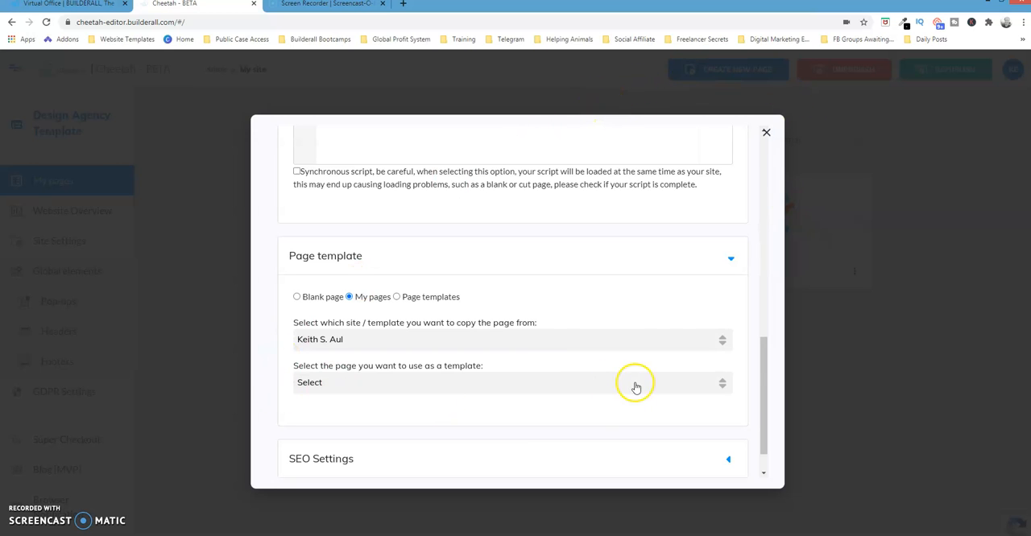
{"action": "left_click", "coordinate": [319, 384]}
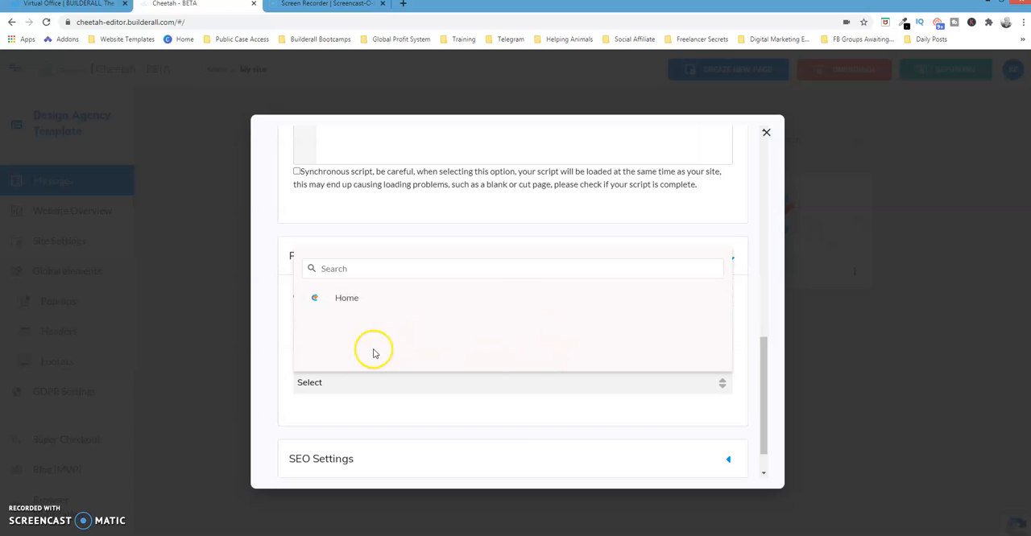
{"action": "left_click", "coordinate": [347, 300]}
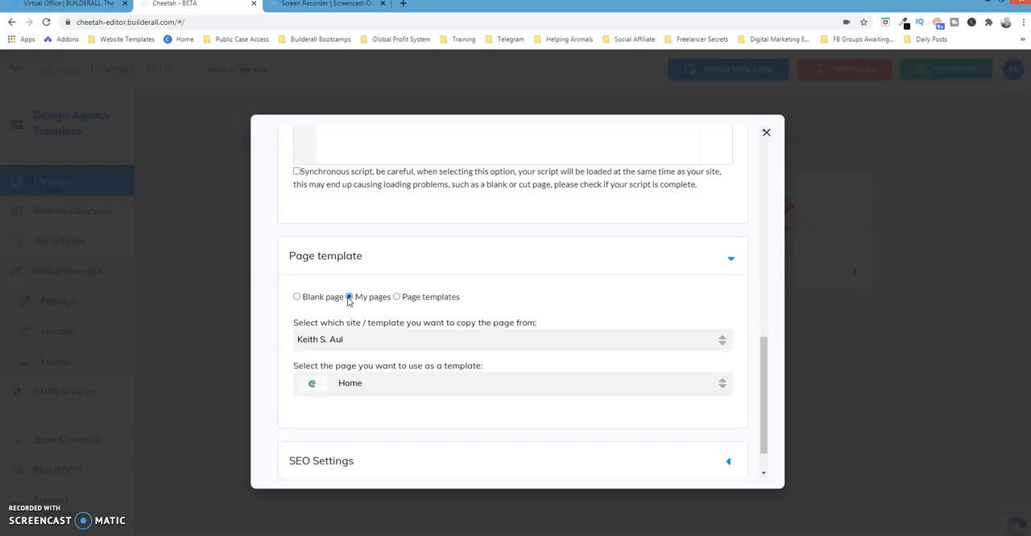
- Try to save the new page, and fill in both its name and title as "test"
{"action": "left_click_drag", "start_coordinate": [765, 391], "coordinate": [756, 440]}
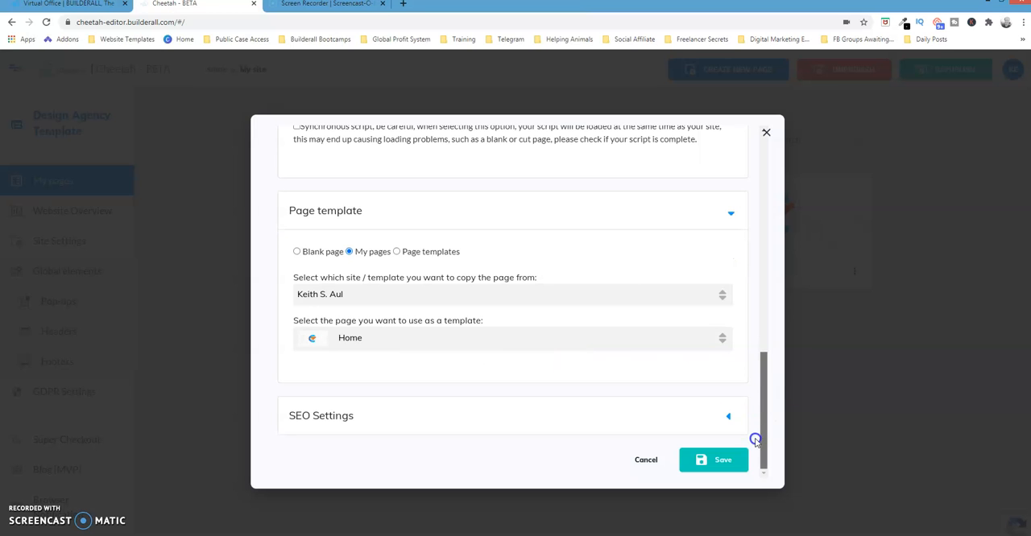
{"action": "left_click", "coordinate": [723, 460]}
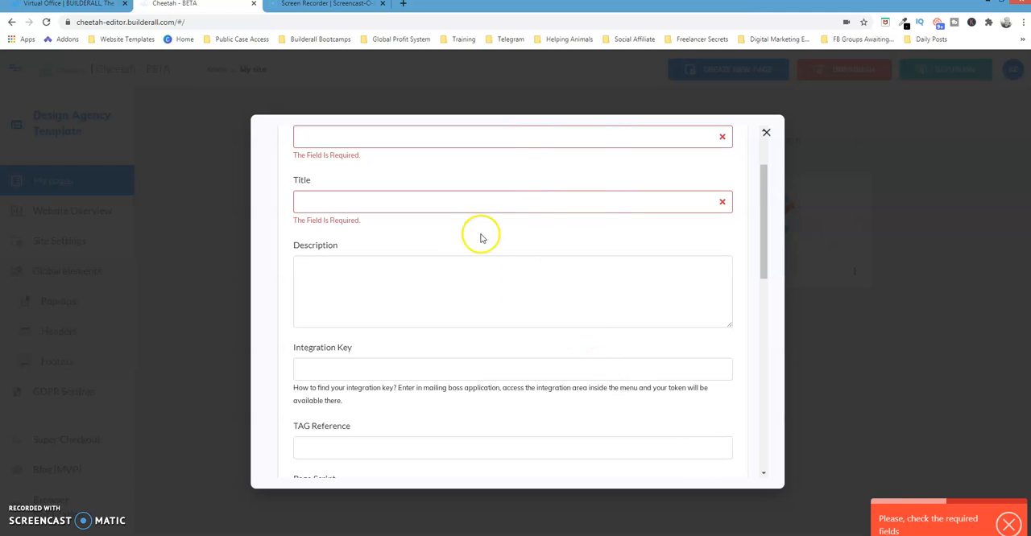
{"action": "left_click", "coordinate": [325, 138]}
{"action": "type", "text": "test"}
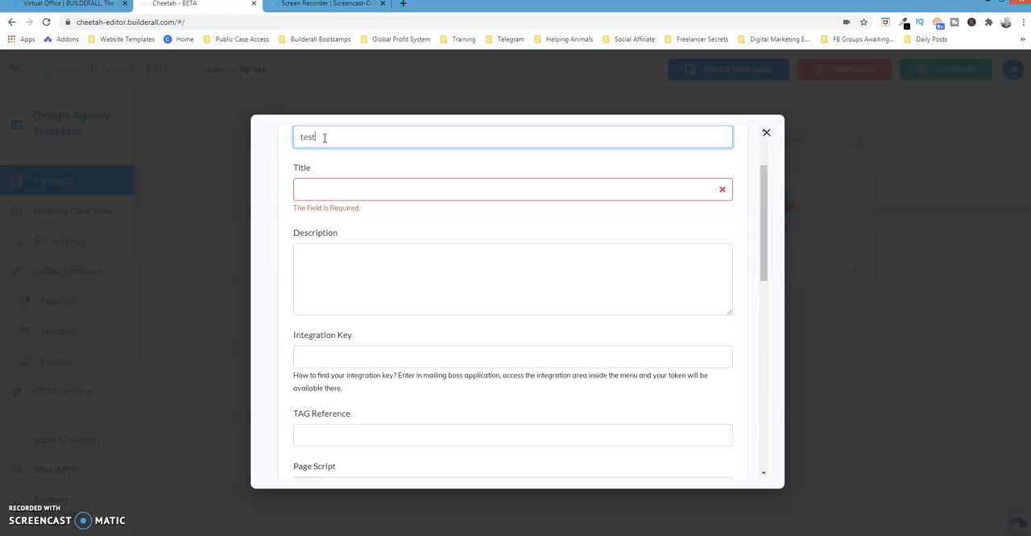
{"action": "key", "text": "Tab"}
{"action": "type", "text": "test"}
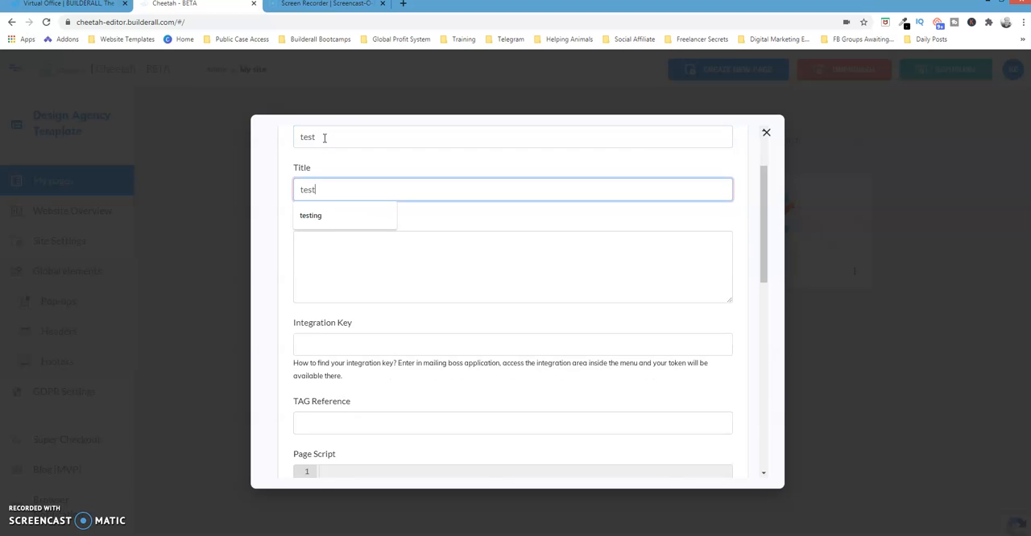
{"action": "key", "text": "Tab"}
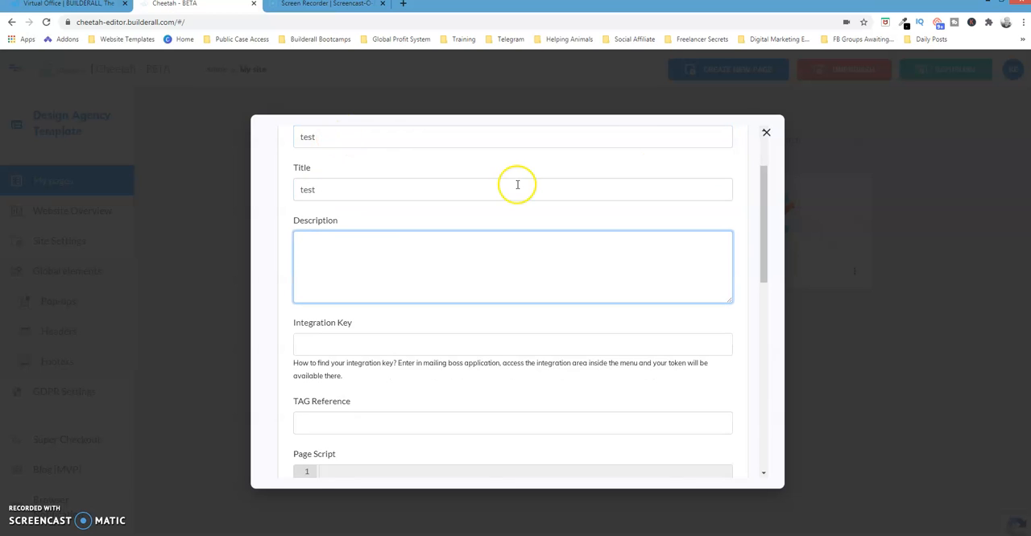
- Save the new page and open the "test" page for editing
{"action": "left_click_drag", "start_coordinate": [766, 195], "coordinate": [765, 415]}
{"action": "left_click", "coordinate": [715, 460]}
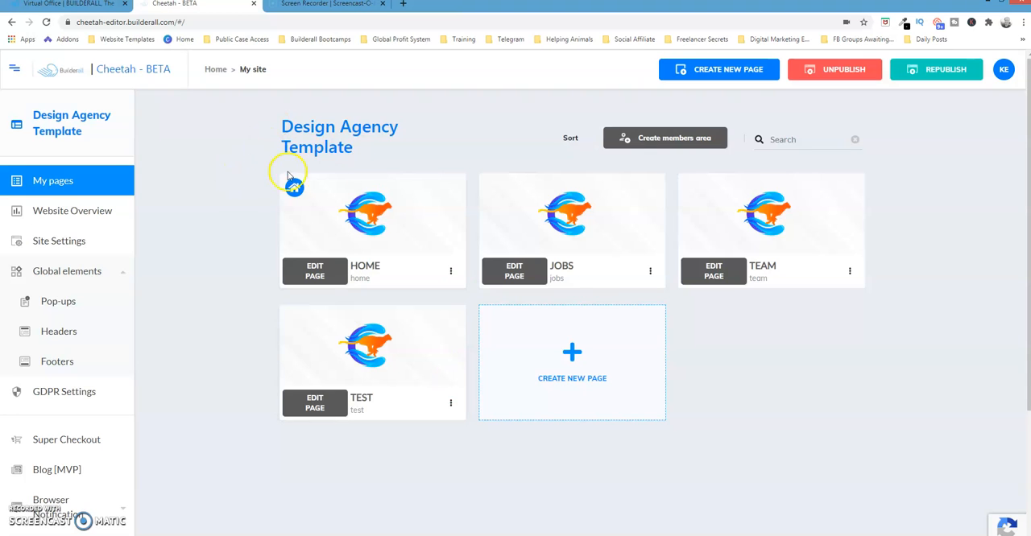
{"action": "left_click", "coordinate": [318, 403]}
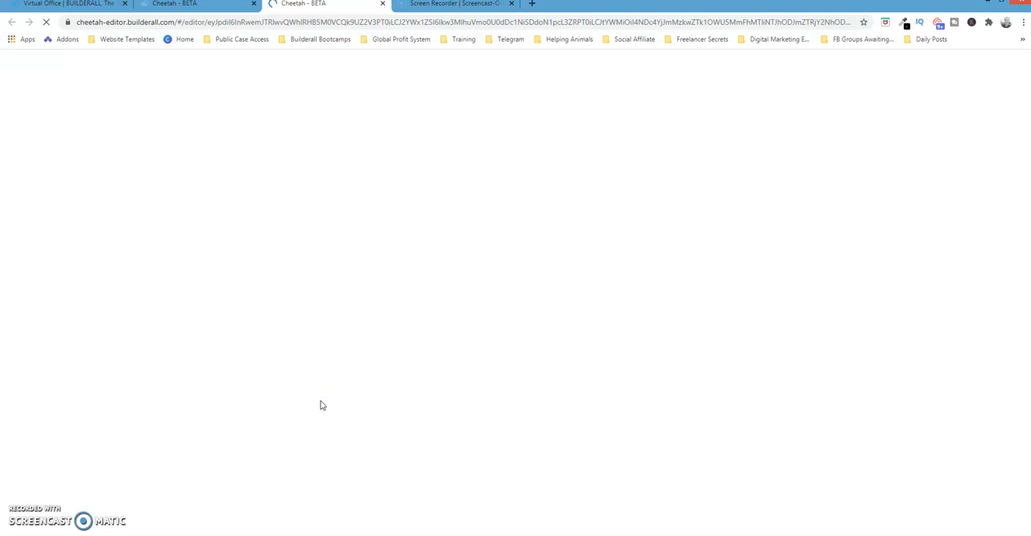